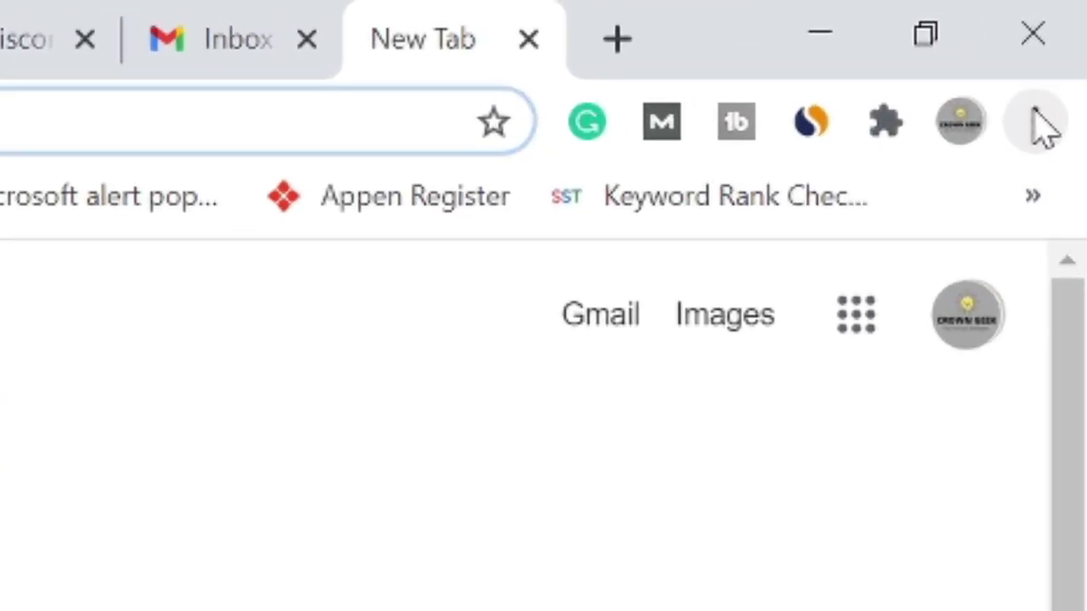
Open a new incognito window and load discord.com in it.
{"action": "left_click", "coordinate": [1037, 126]}
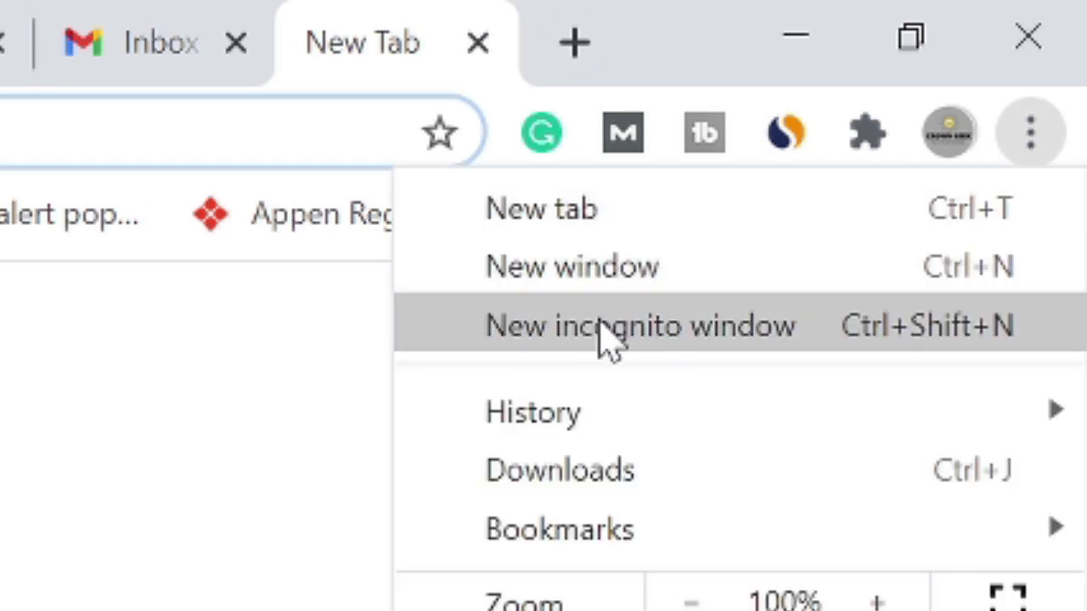
{"action": "left_click", "coordinate": [608, 335]}
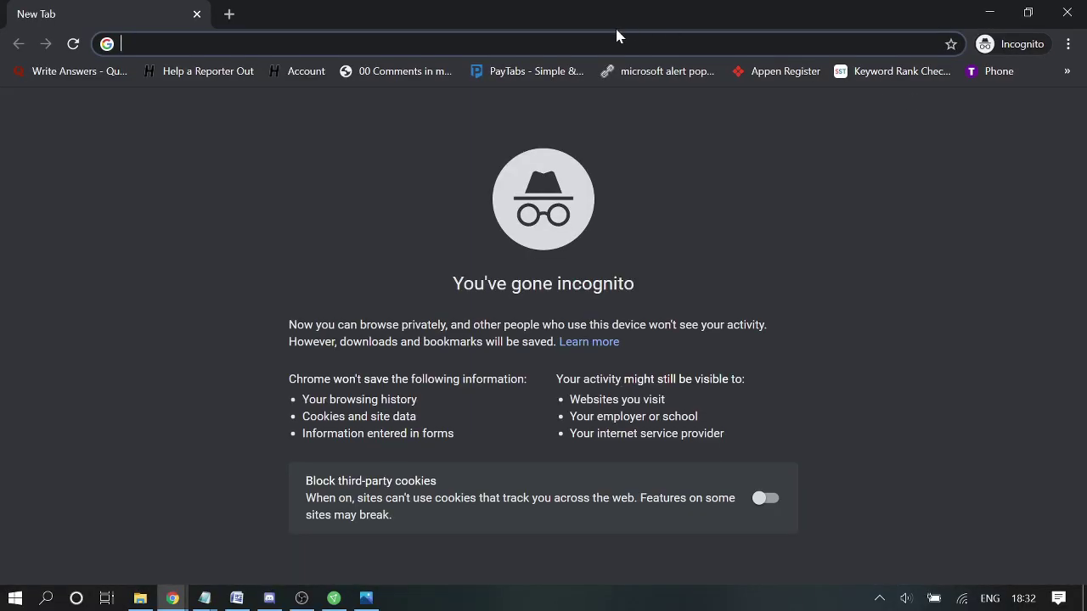
{"action": "type", "text": "discor"}
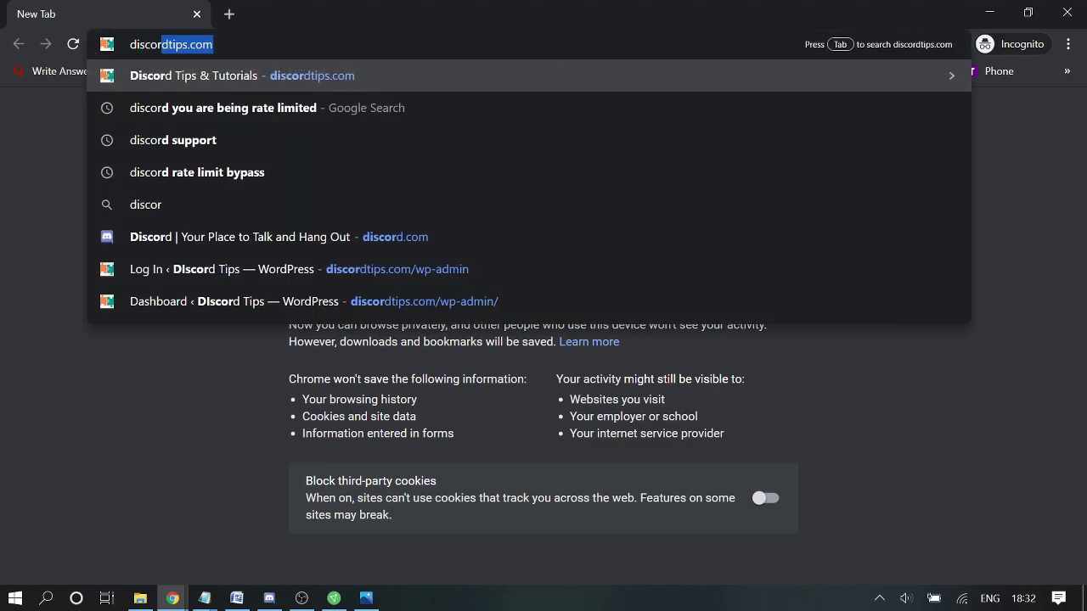
{"action": "type", "text": "d.c"}
{"action": "key", "text": "Return"}
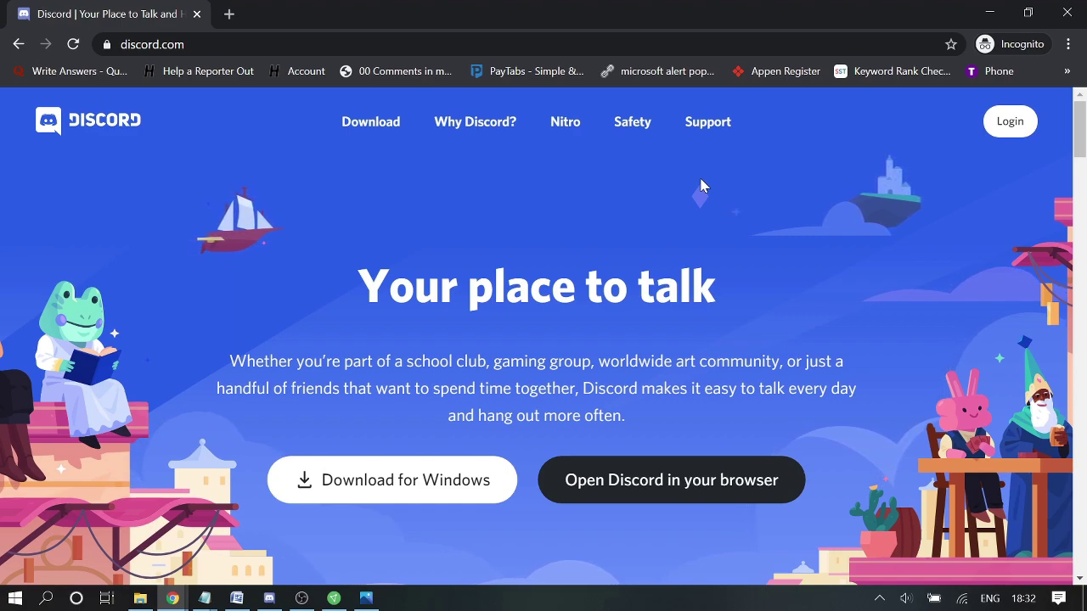
Minimize both browser windows and the Discord app to bring up the YZOJWcW.png image in Photos.
{"action": "left_click", "coordinate": [991, 12]}
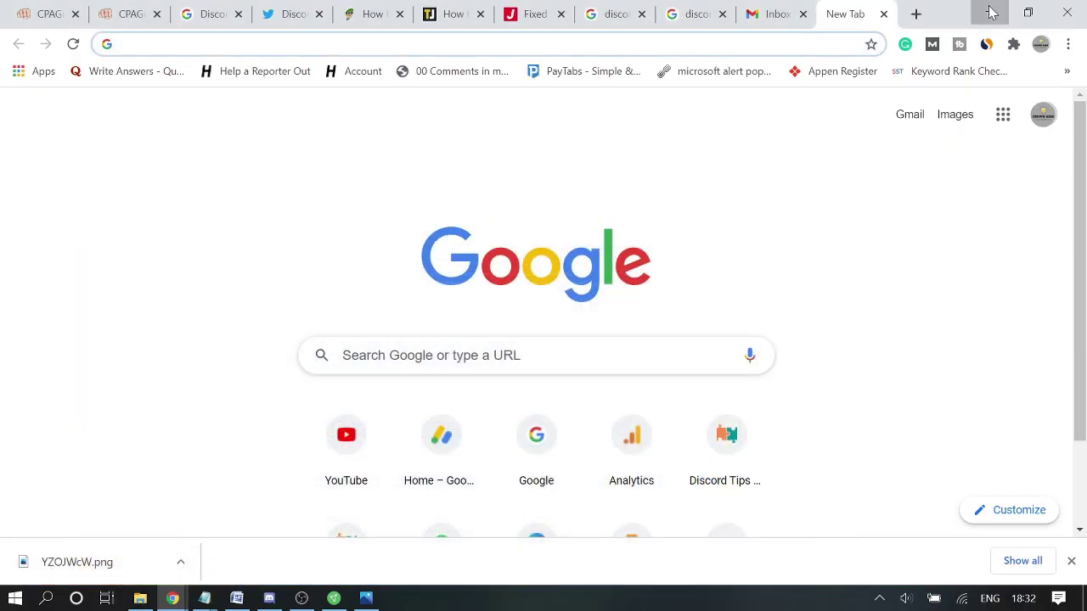
{"action": "left_click", "coordinate": [990, 12]}
{"action": "left_click", "coordinate": [1010, 14]}
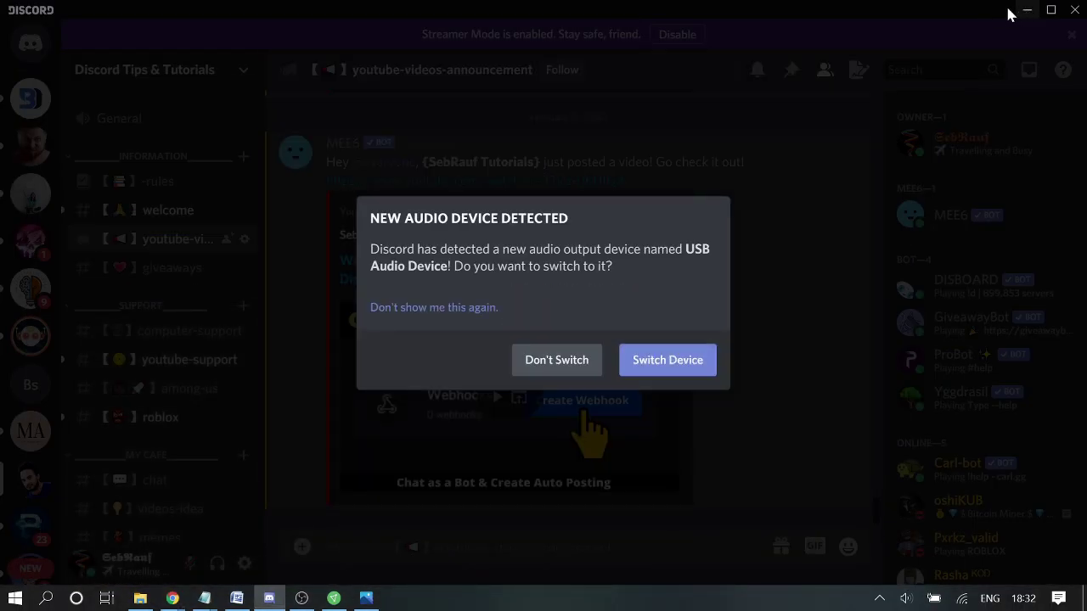
{"action": "left_click", "coordinate": [1026, 10]}
{"action": "left_click", "coordinate": [815, 68]}
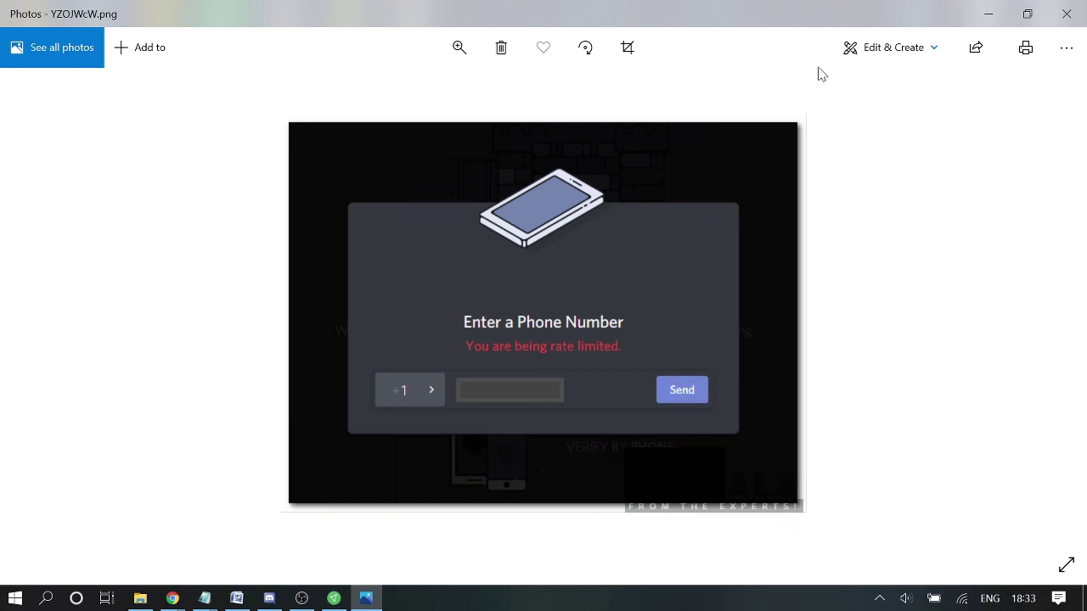
Switch to ProtonVPN, connect to the United States and disconnect again, minimizing the VPN window.
{"action": "left_click", "coordinate": [332, 598]}
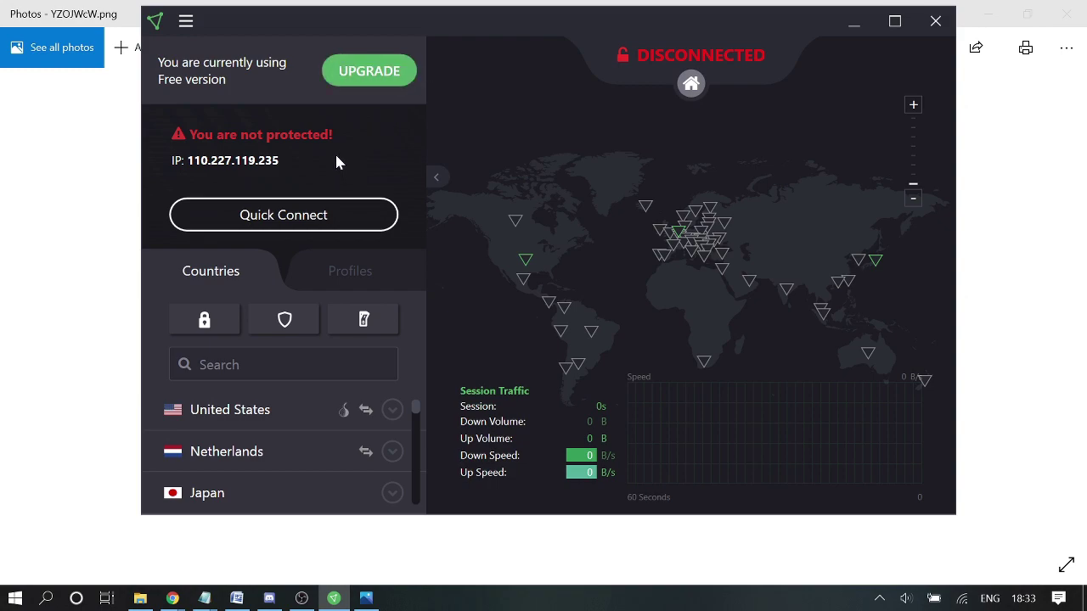
{"action": "mouse_move", "coordinate": [231, 471]}
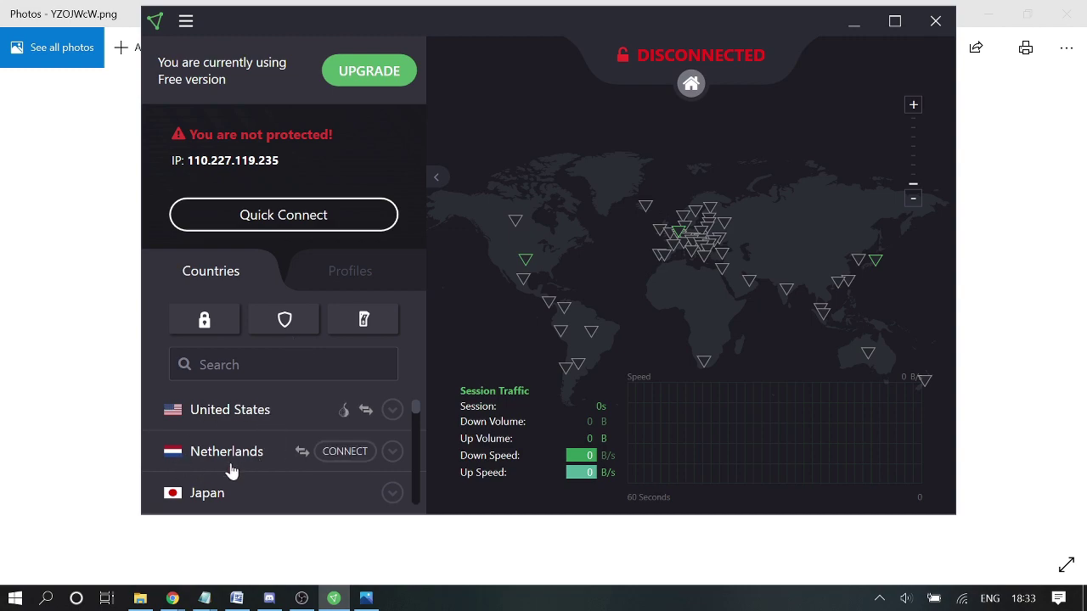
{"action": "left_click", "coordinate": [346, 412]}
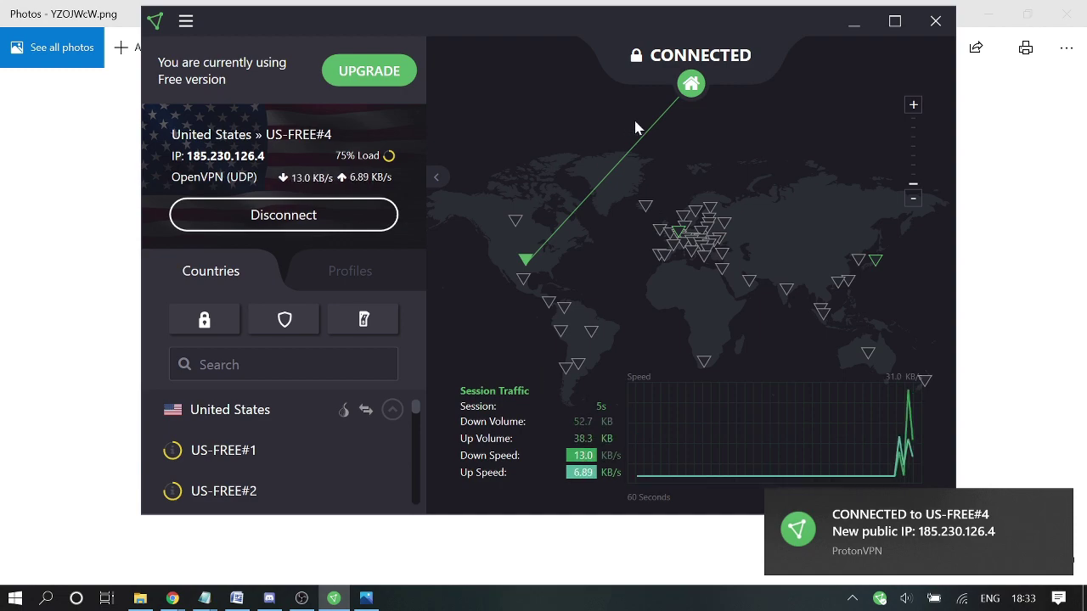
{"action": "left_click", "coordinate": [304, 219]}
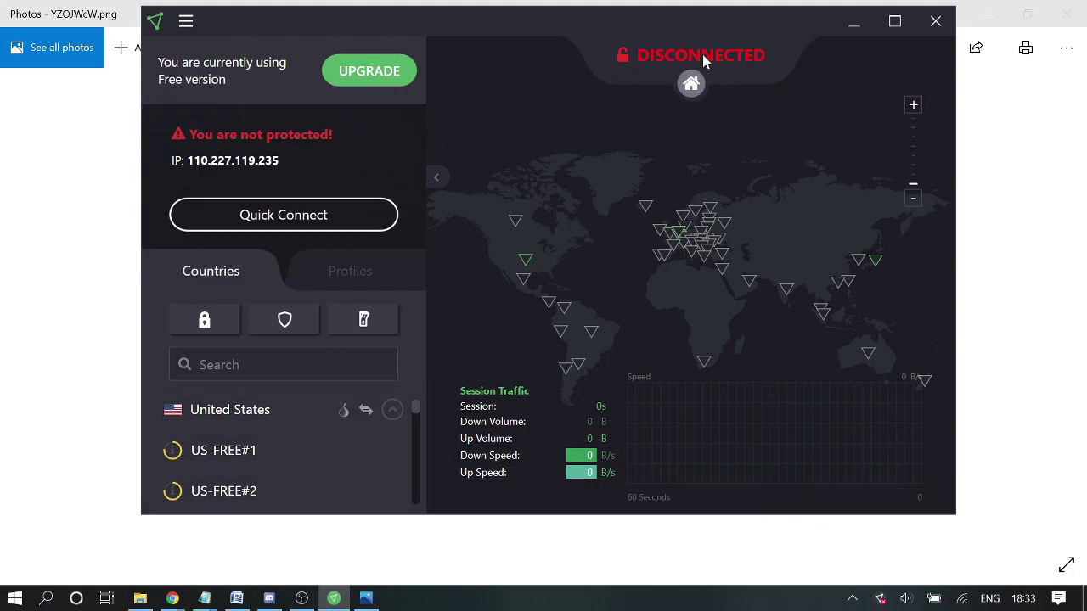
{"action": "left_click", "coordinate": [853, 25]}
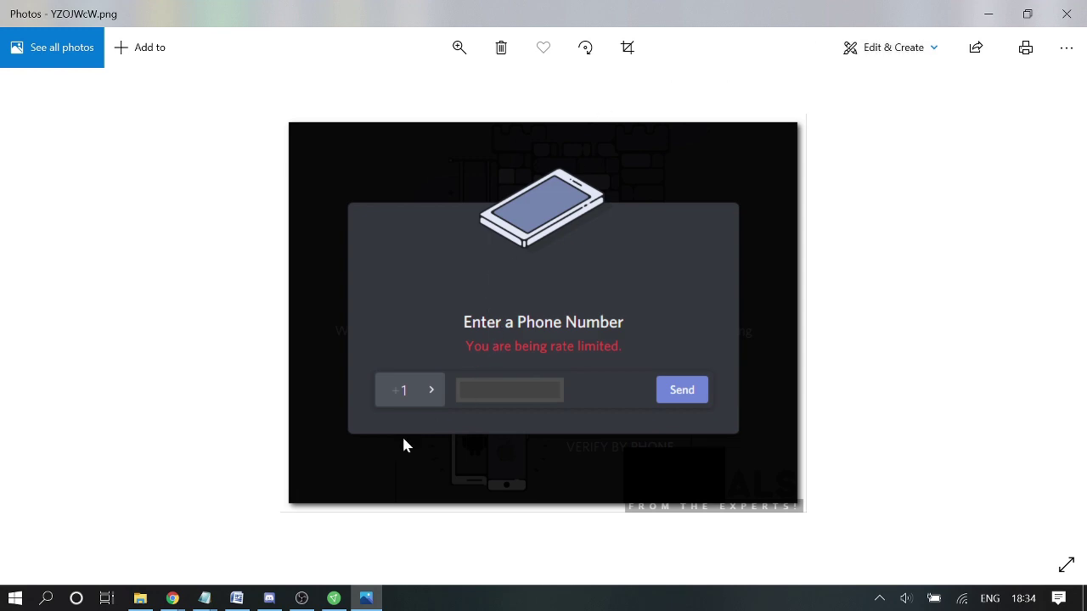
Return to the incognito browser window and, in a new tab, search Google for "discord support".
{"action": "mouse_move", "coordinate": [172, 599]}
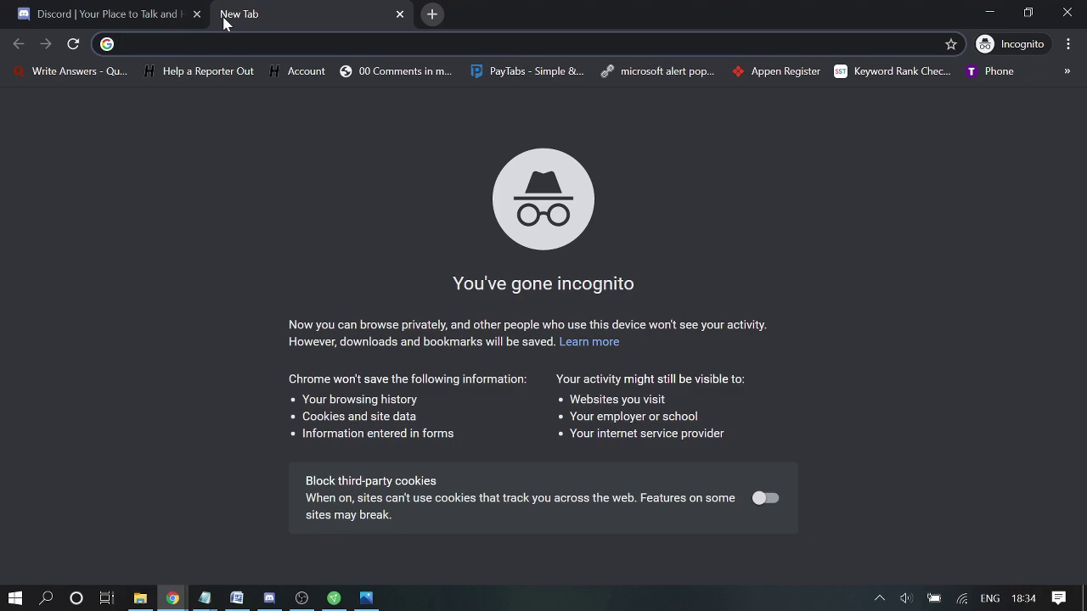
{"action": "type", "text": "go"}
{"action": "key", "text": "Return"}
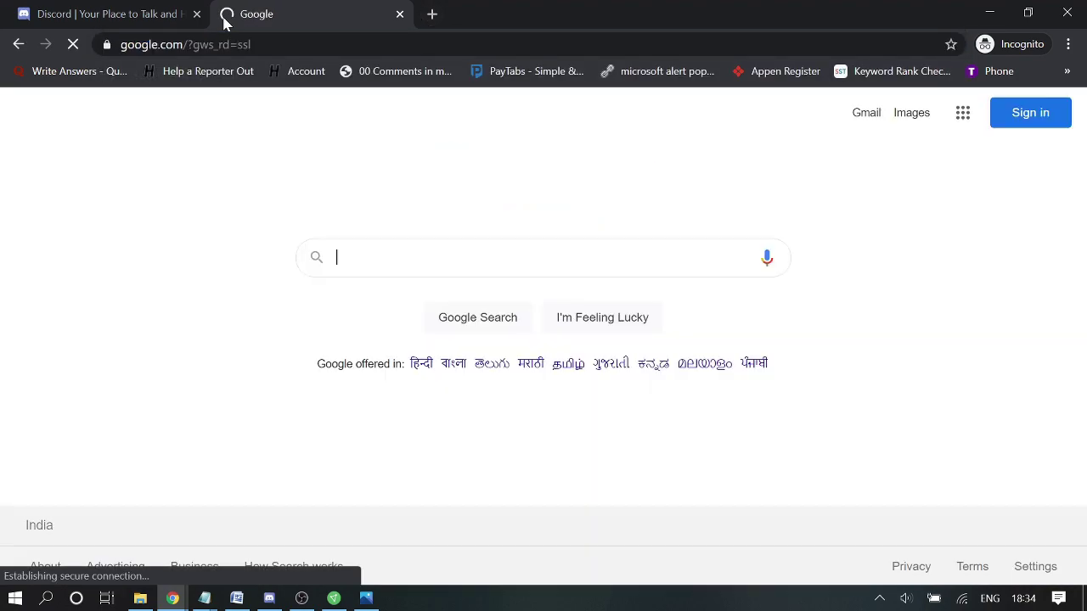
{"action": "type", "text": "discord"}
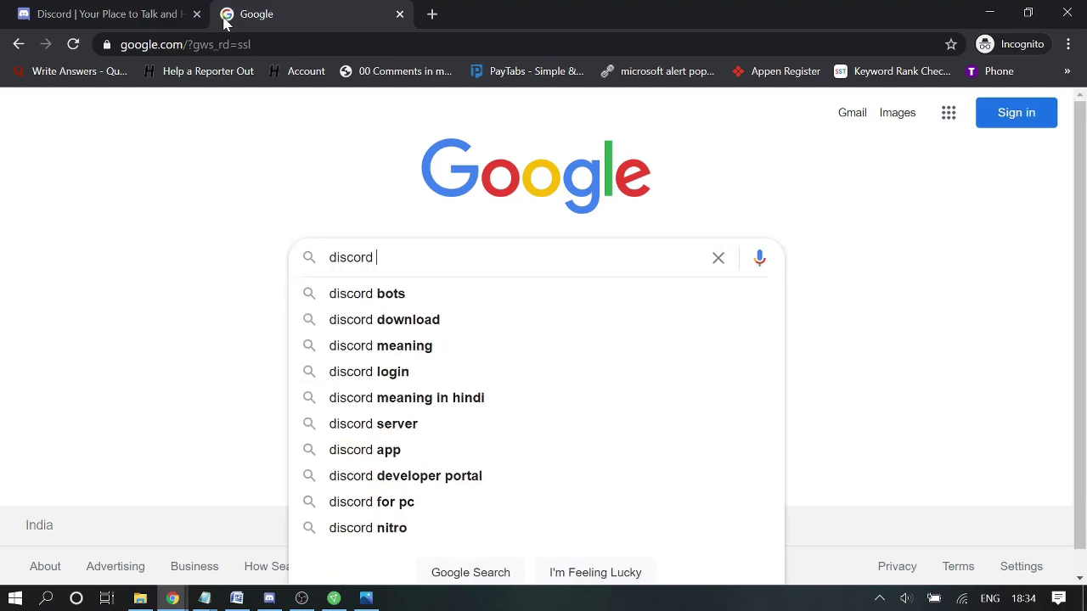
{"action": "type", "text": " support"}
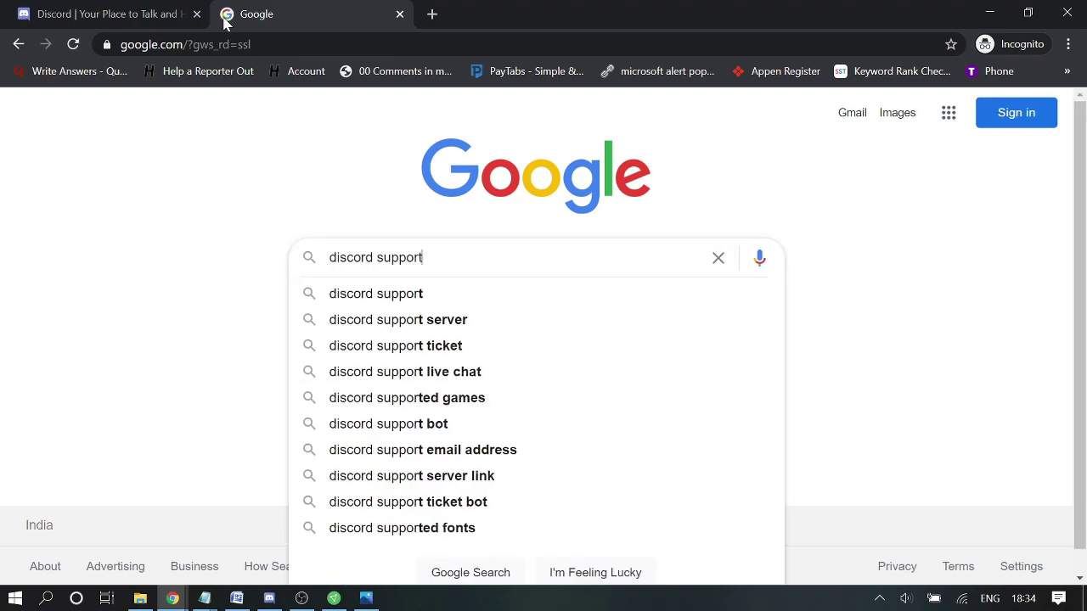
{"action": "key", "text": "Return"}
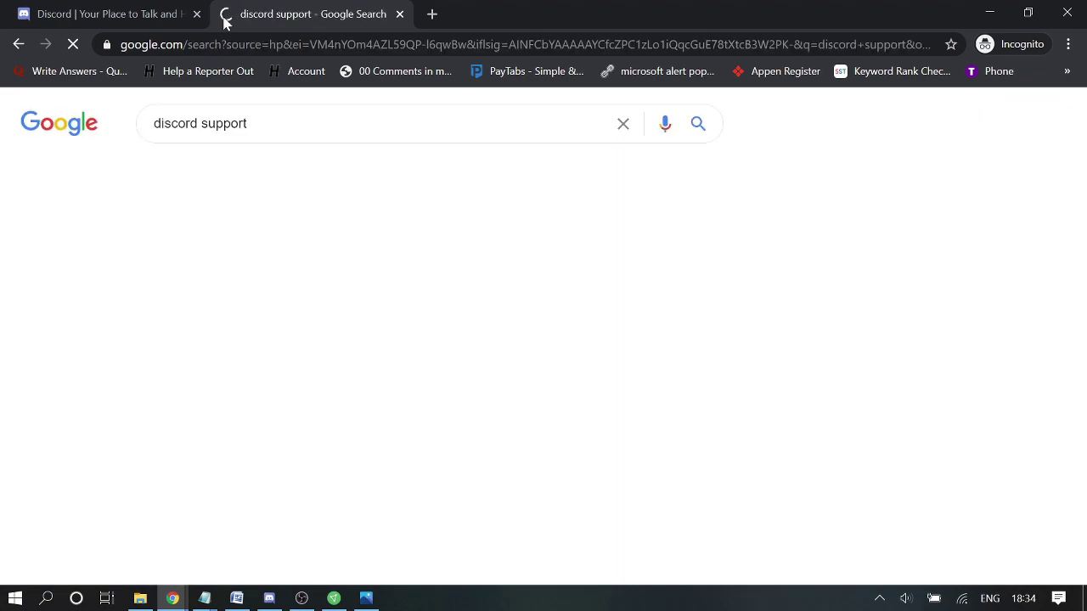
Open the request form in Discord's Help Center and set the help topic to Help & Support.
{"action": "left_click", "coordinate": [202, 269]}
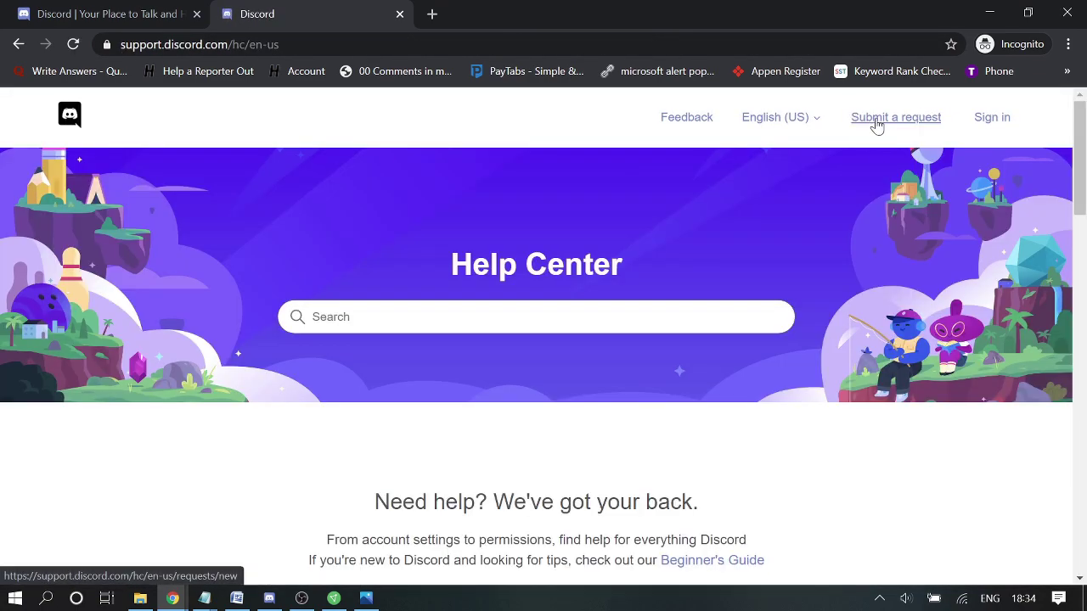
{"action": "left_click", "coordinate": [876, 120]}
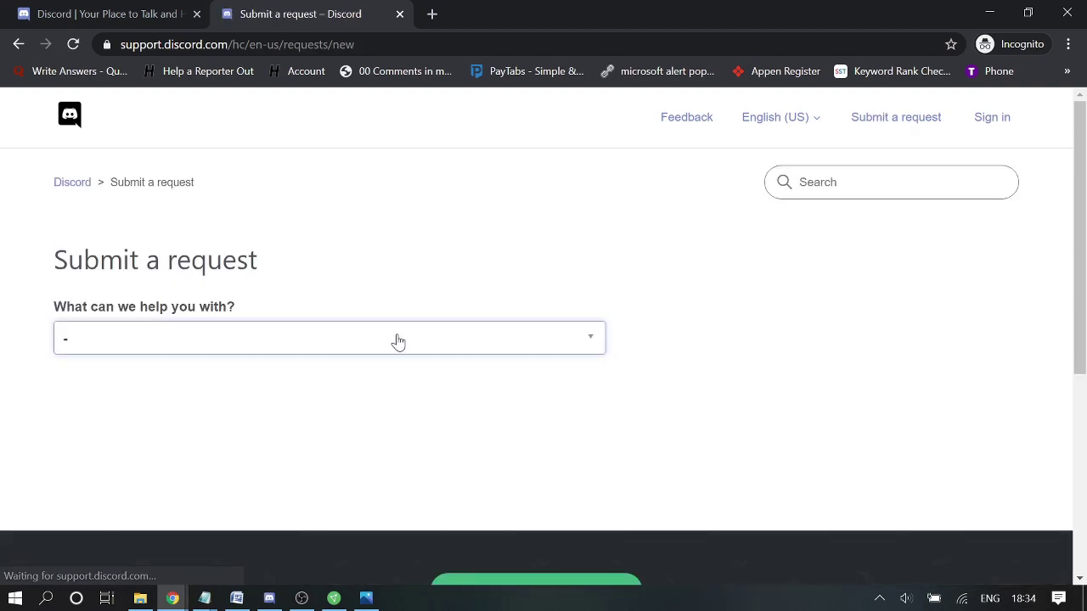
{"action": "left_click", "coordinate": [395, 339]}
{"action": "left_click", "coordinate": [129, 356]}
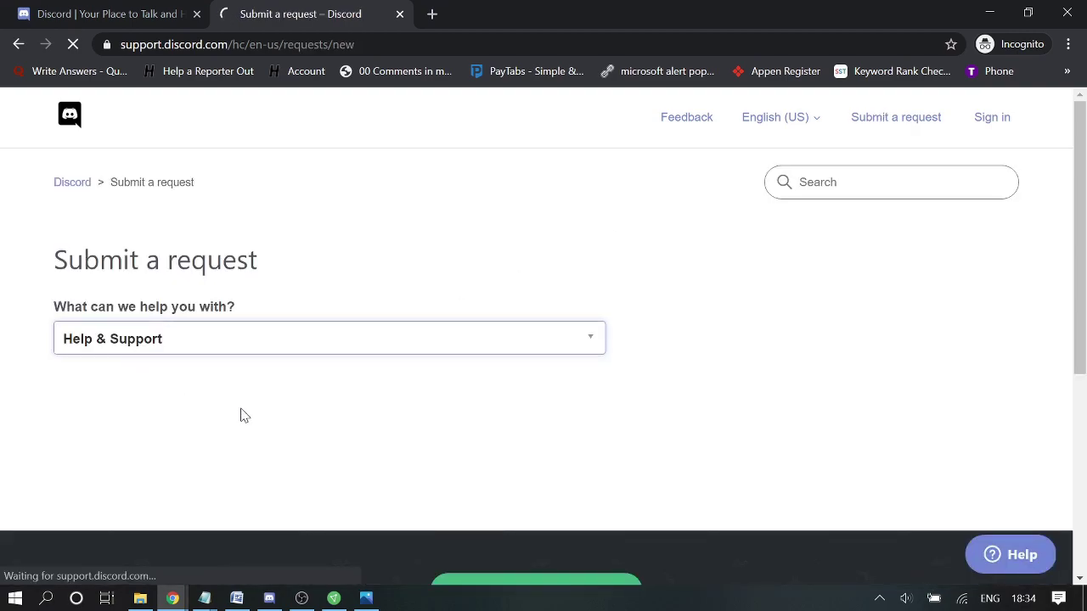
Examine the request form's fields, from the email address and the available question types down to the description and attachments.
{"action": "scroll", "coordinate": [250, 376], "scroll_direction": "down", "scroll_amount": 2}
{"action": "left_click", "coordinate": [121, 250]}
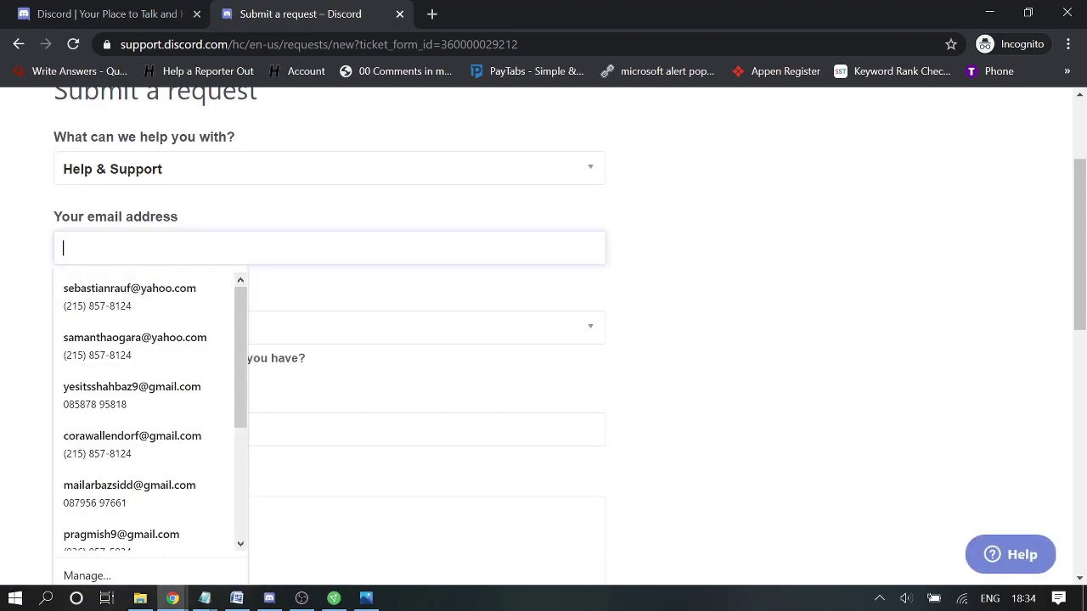
{"action": "left_click", "coordinate": [300, 298]}
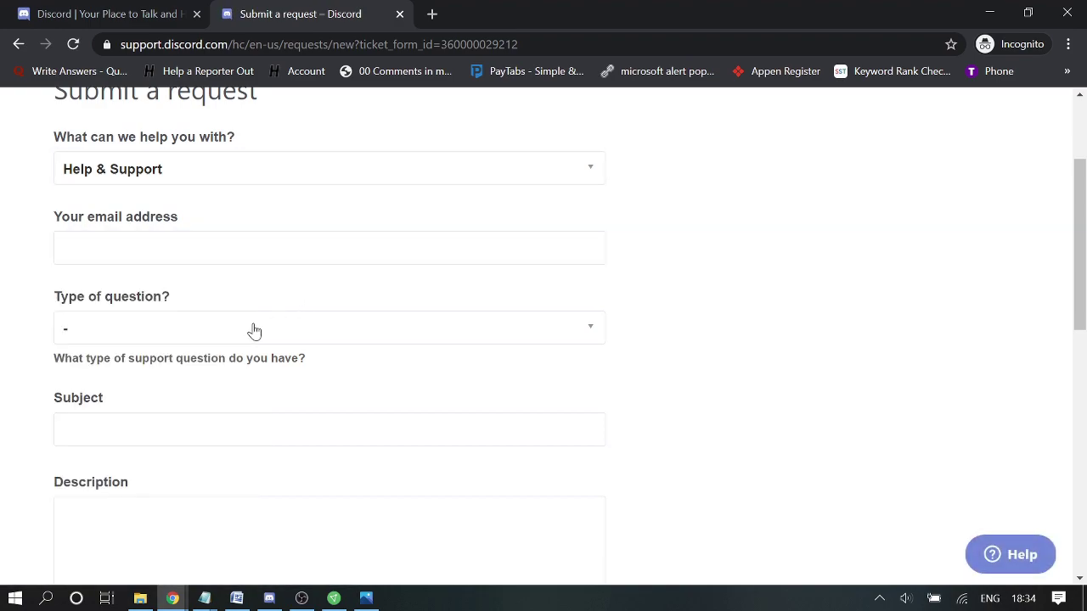
{"action": "left_click", "coordinate": [255, 331]}
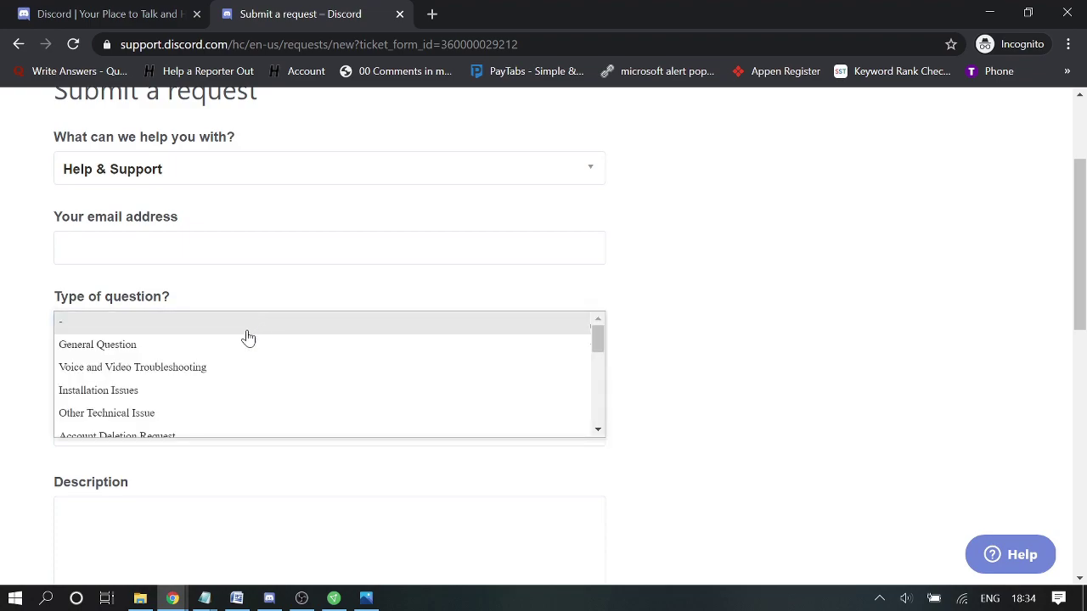
{"action": "scroll", "coordinate": [227, 367], "scroll_direction": "down", "scroll_amount": 2}
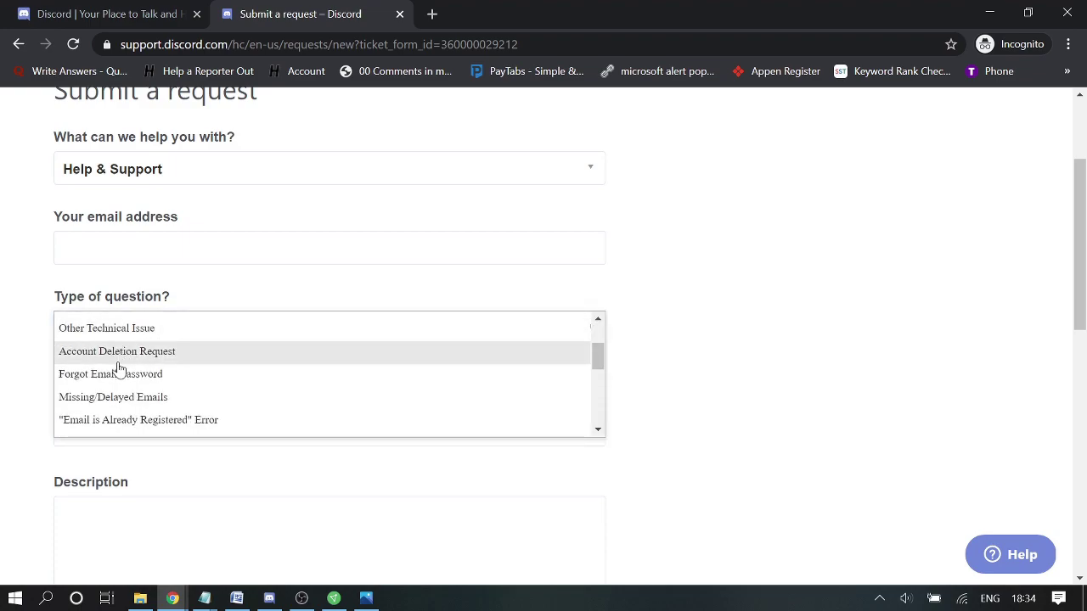
{"action": "scroll", "coordinate": [257, 416], "scroll_direction": "down", "scroll_amount": 1}
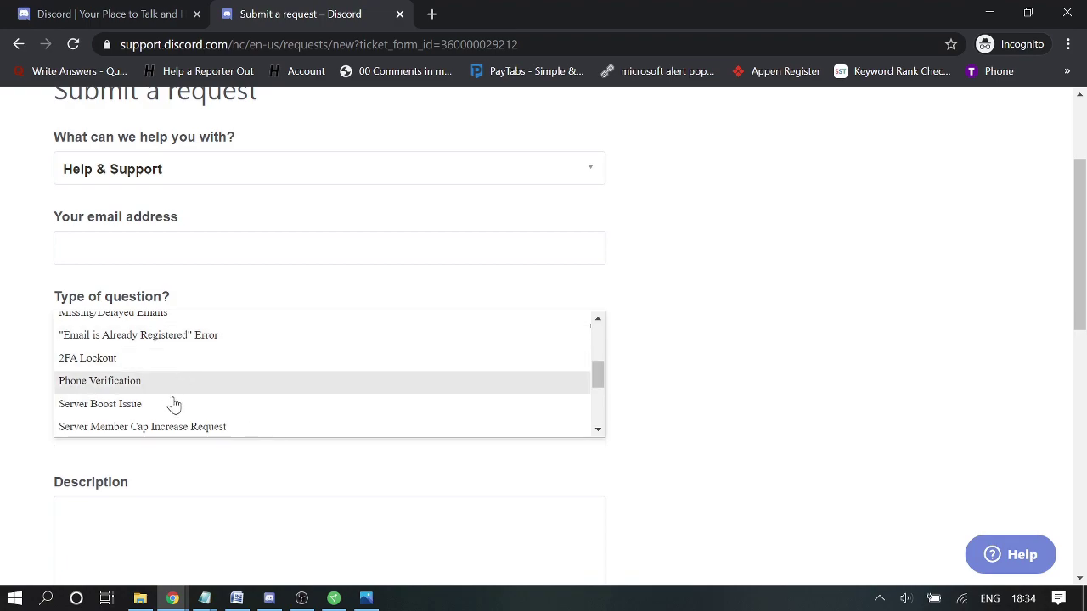
{"action": "scroll", "coordinate": [187, 401], "scroll_direction": "down", "scroll_amount": 1}
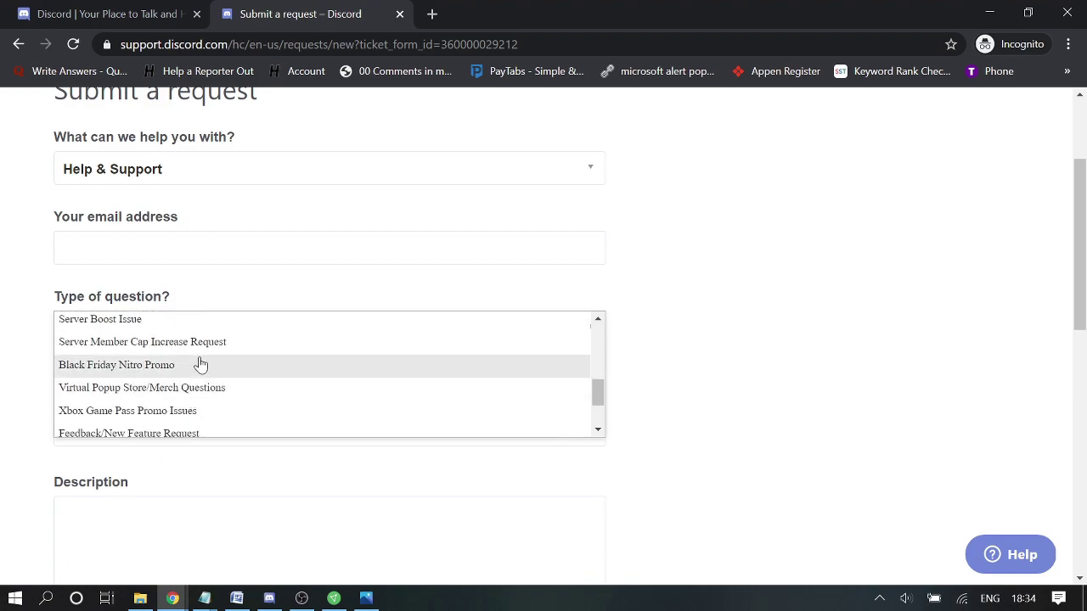
{"action": "scroll", "coordinate": [197, 373], "scroll_direction": "down", "scroll_amount": 1}
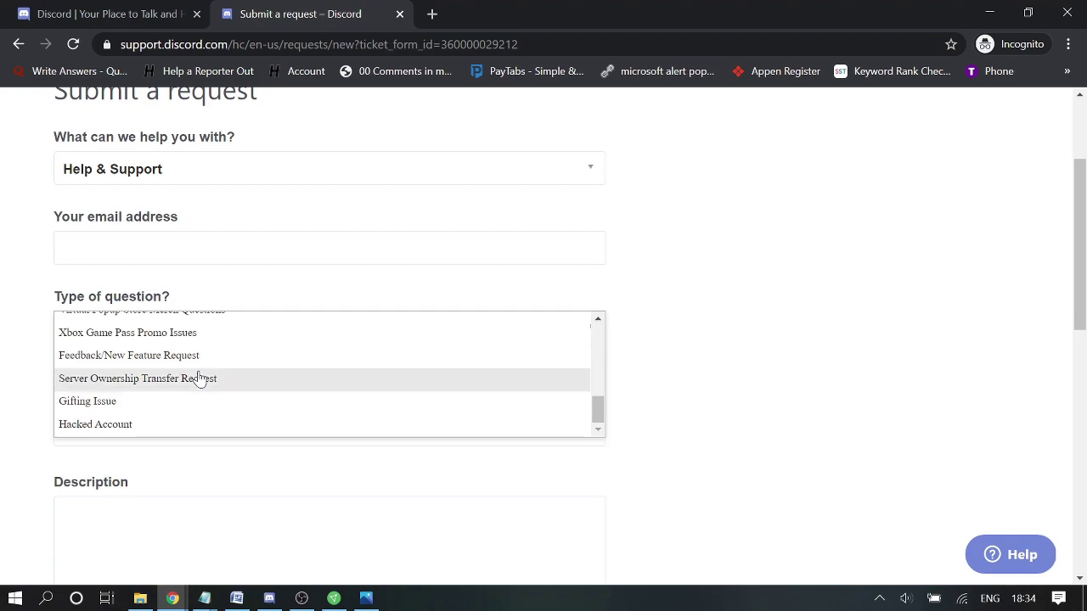
{"action": "scroll", "coordinate": [157, 416], "scroll_direction": "down", "scroll_amount": 1}
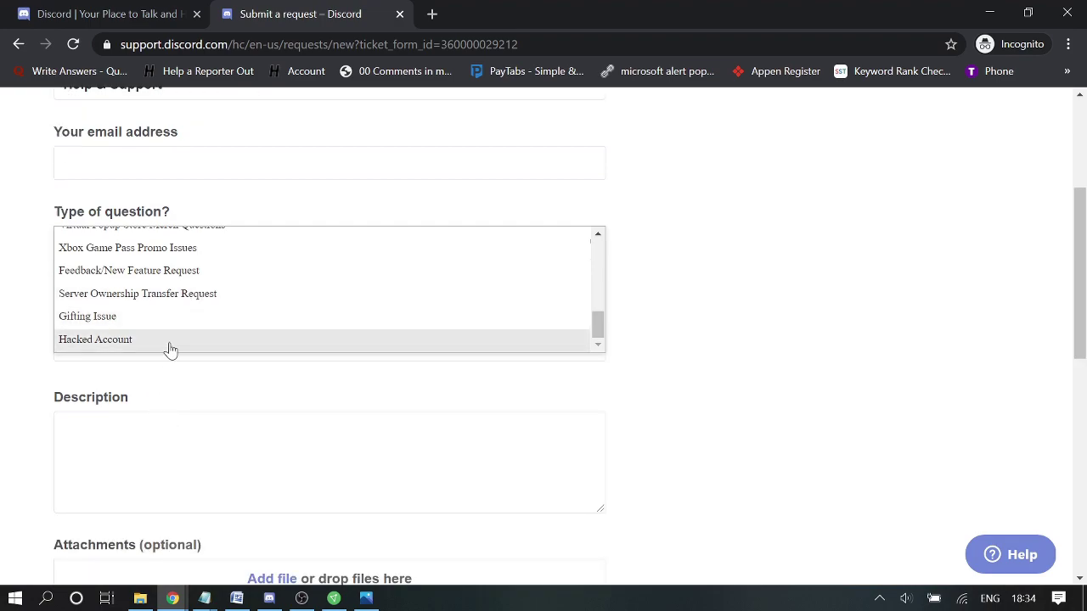
{"action": "left_click", "coordinate": [64, 429]}
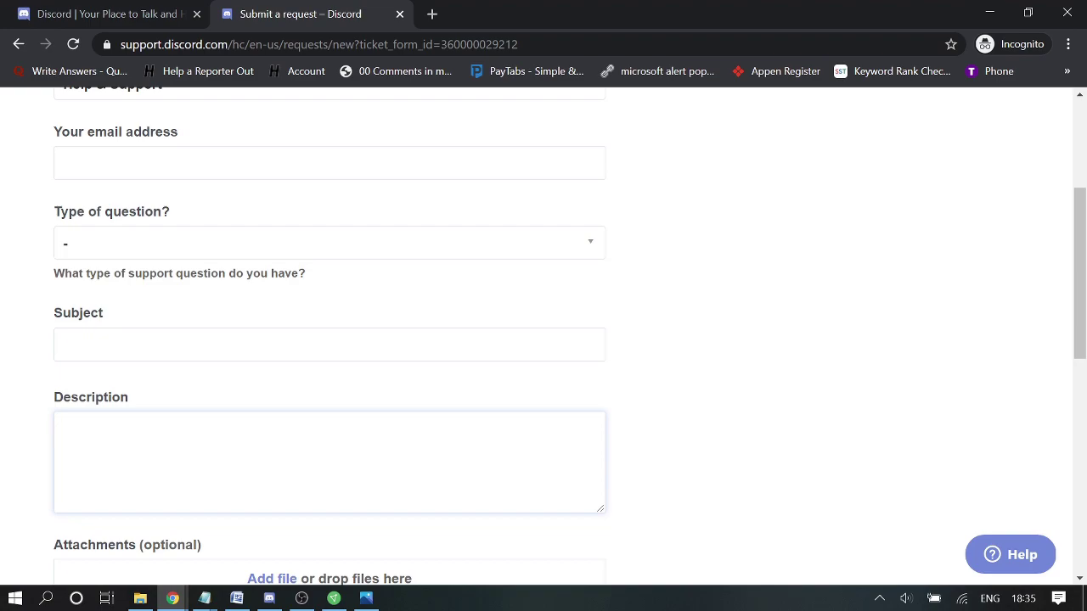
{"action": "scroll", "coordinate": [335, 274], "scroll_direction": "down", "scroll_amount": 4}
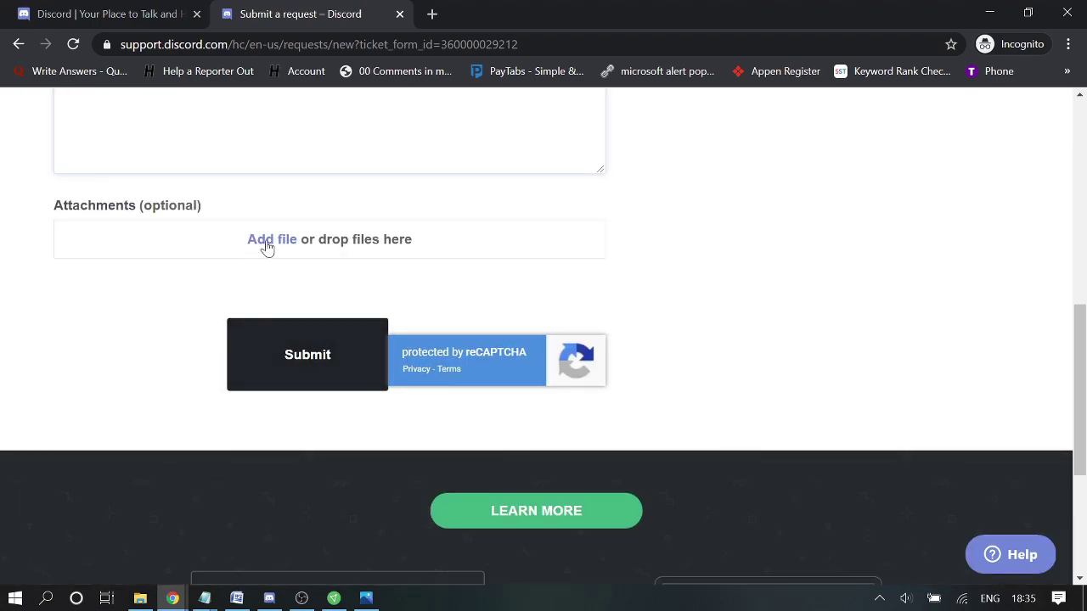